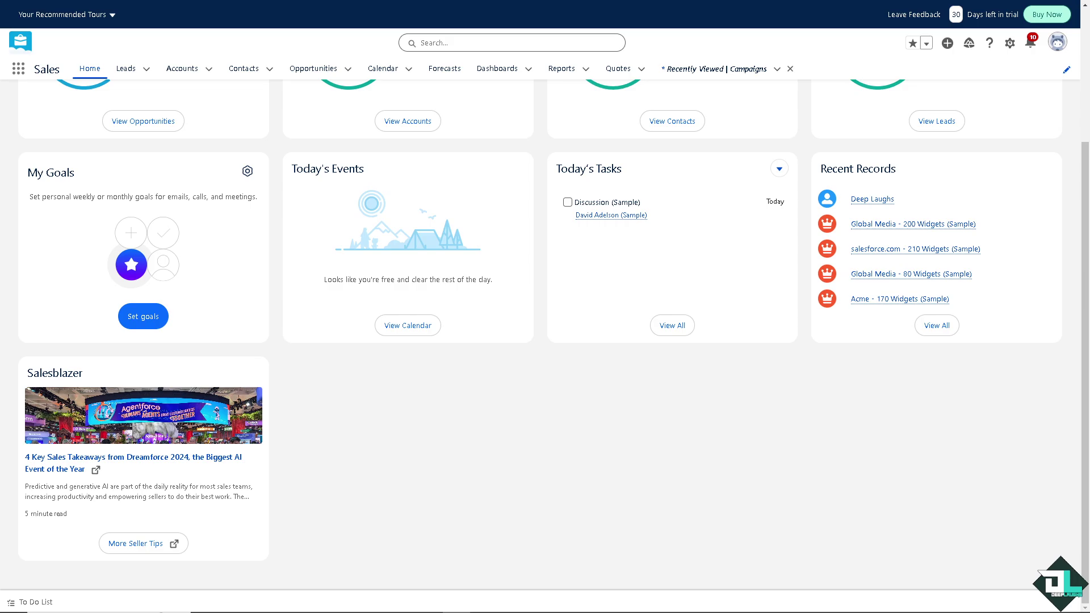
# - Select all seven contacts in My Contacts and start adding them to a campaign
pyautogui.click(253, 72)
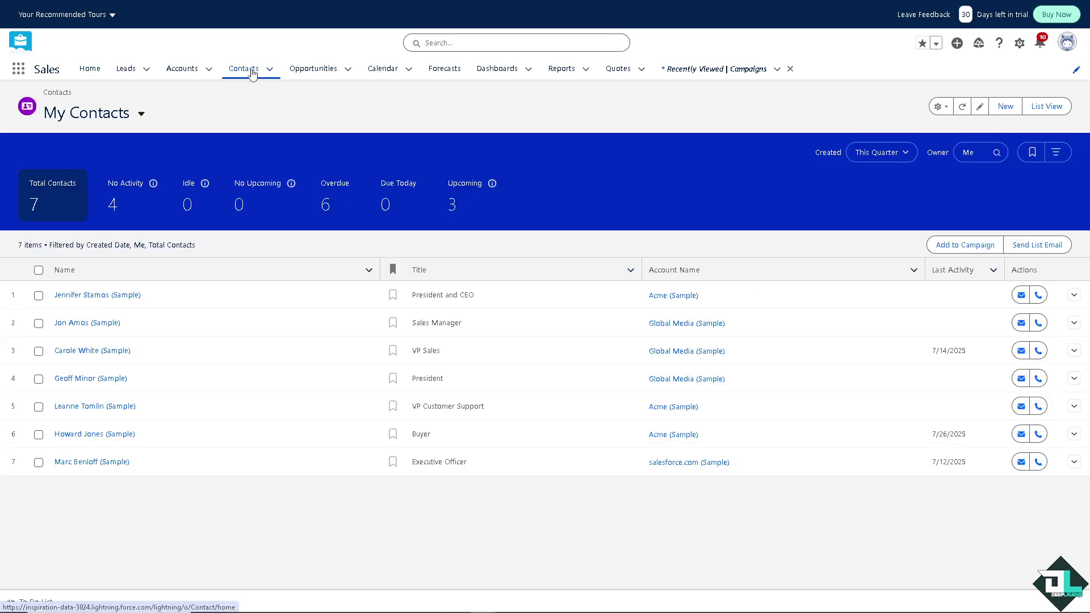
pyautogui.click(39, 270)
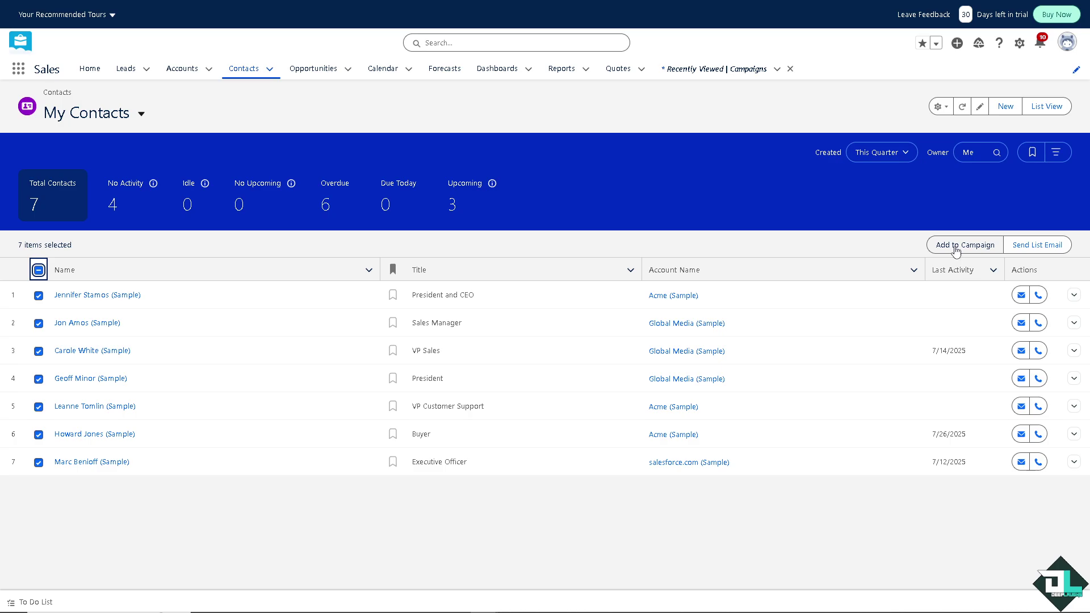
pyautogui.click(956, 246)
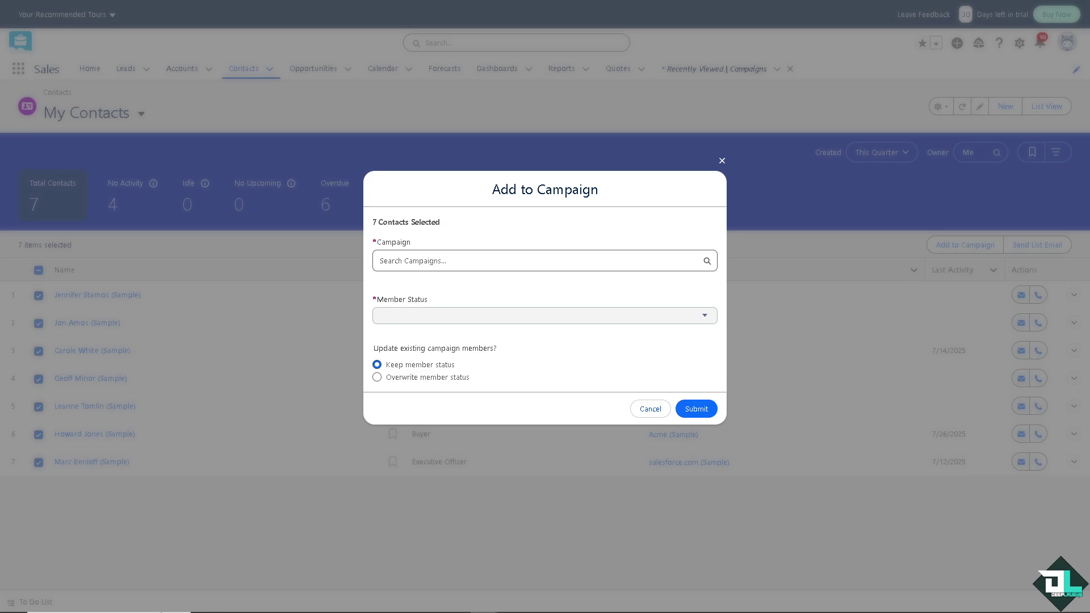
# - Start a brand-new active campaign from the Add to Campaign form with a pasted working name
pyautogui.click(555, 265)
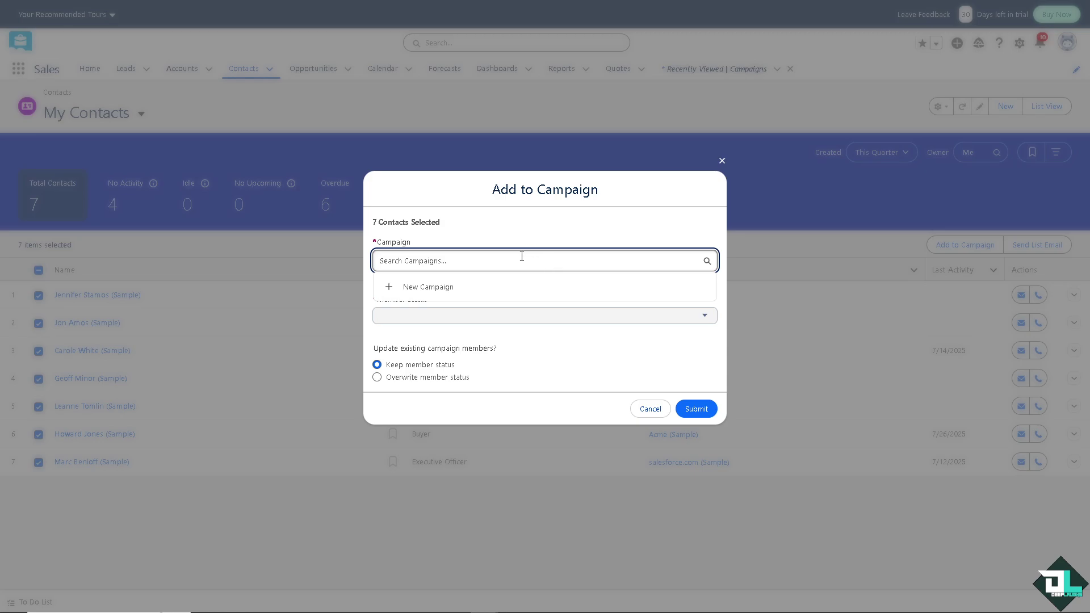
pyautogui.click(465, 294)
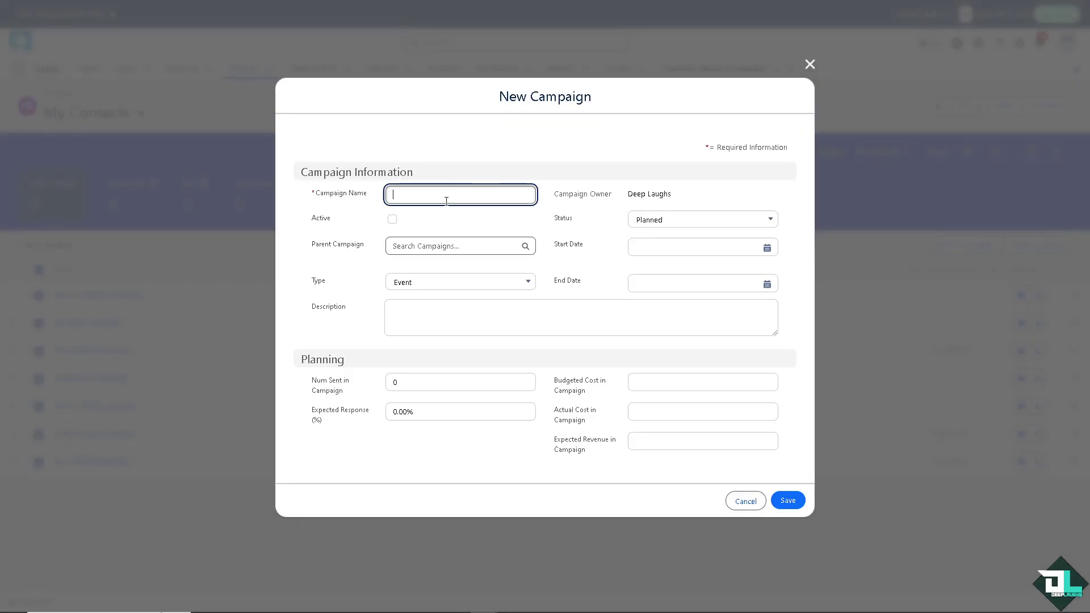
pyautogui.write('how to add contacts to a campaign in salesforce')
pyautogui.moveTo(393, 196); pyautogui.dragTo(474, 214)
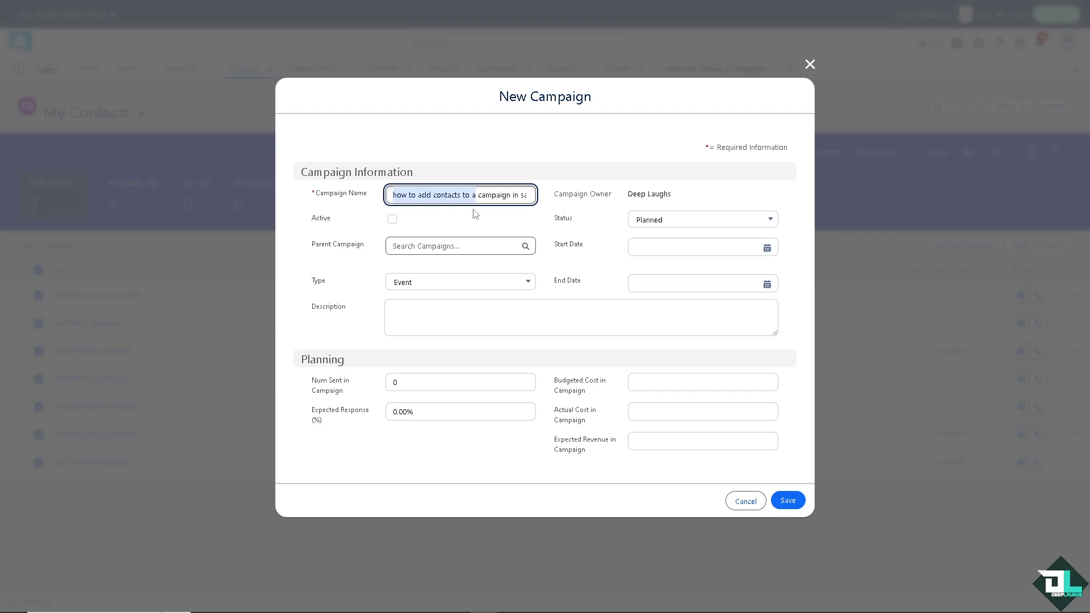
pyautogui.click(392, 219)
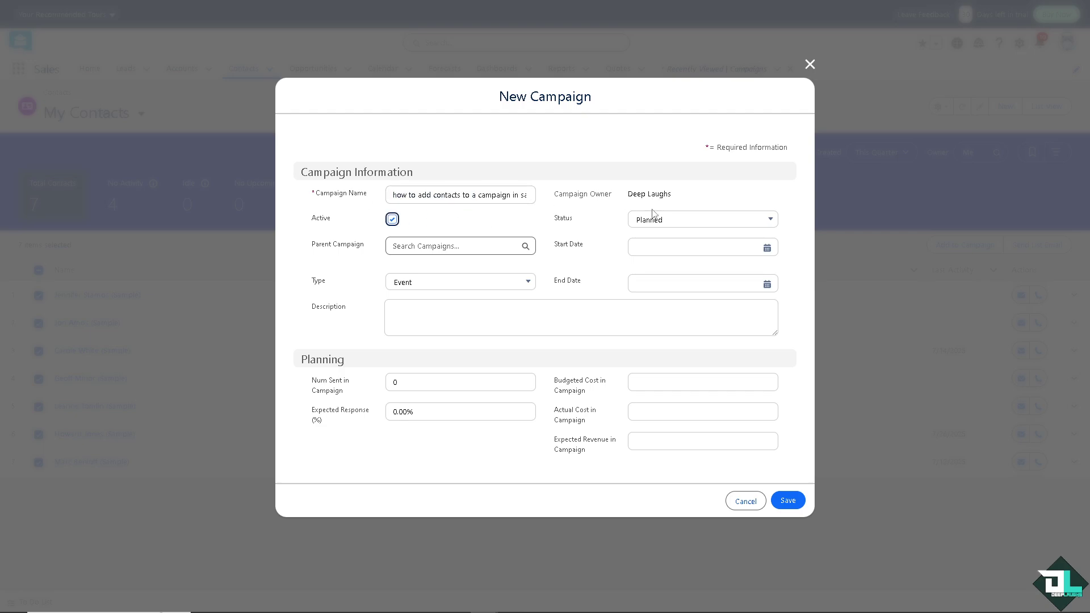
# - Set the campaign dates to September 25–30, describe it, and rename it Deep Laughs Campaign
pyautogui.click(767, 248)
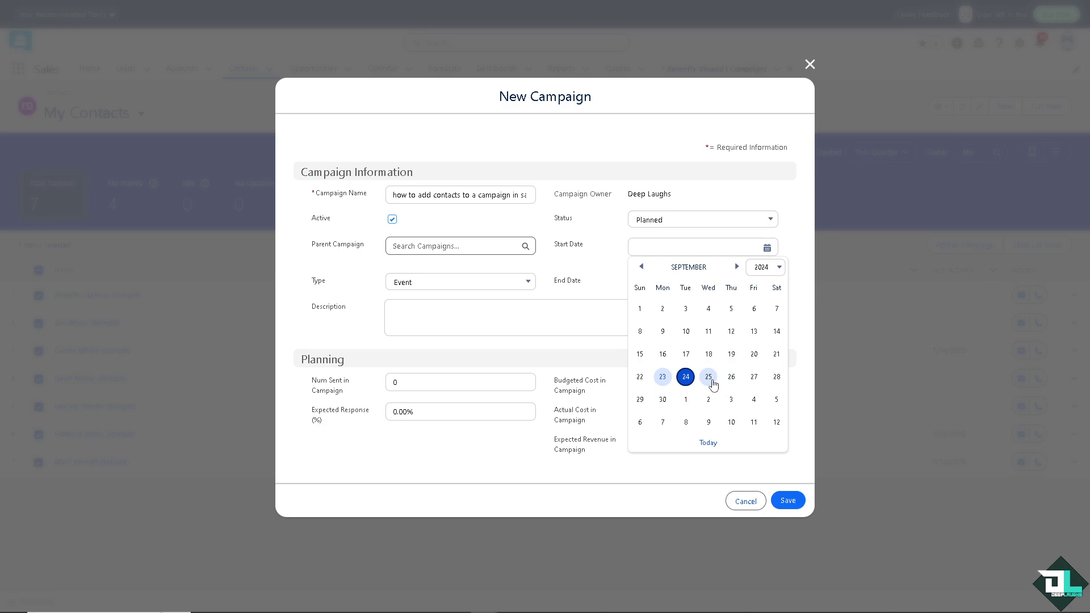
pyautogui.click(713, 385)
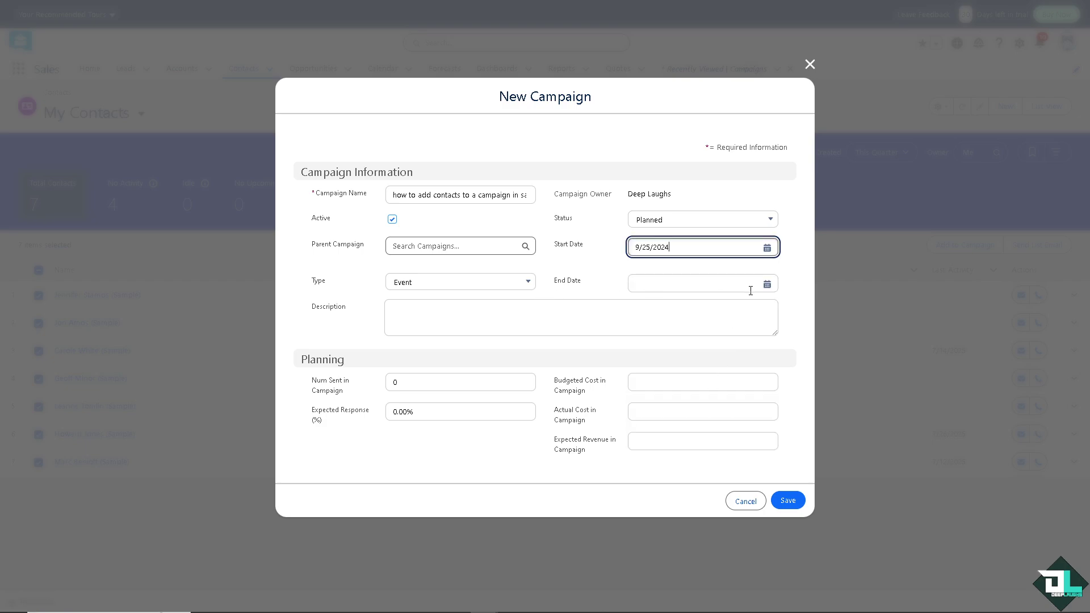
pyautogui.click(767, 284)
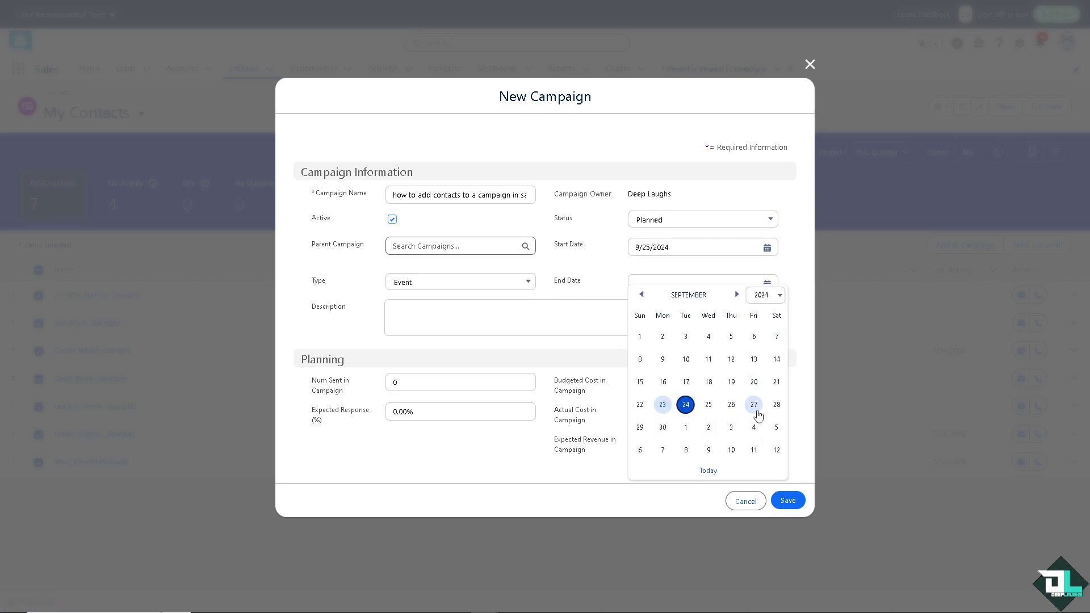
pyautogui.click(664, 428)
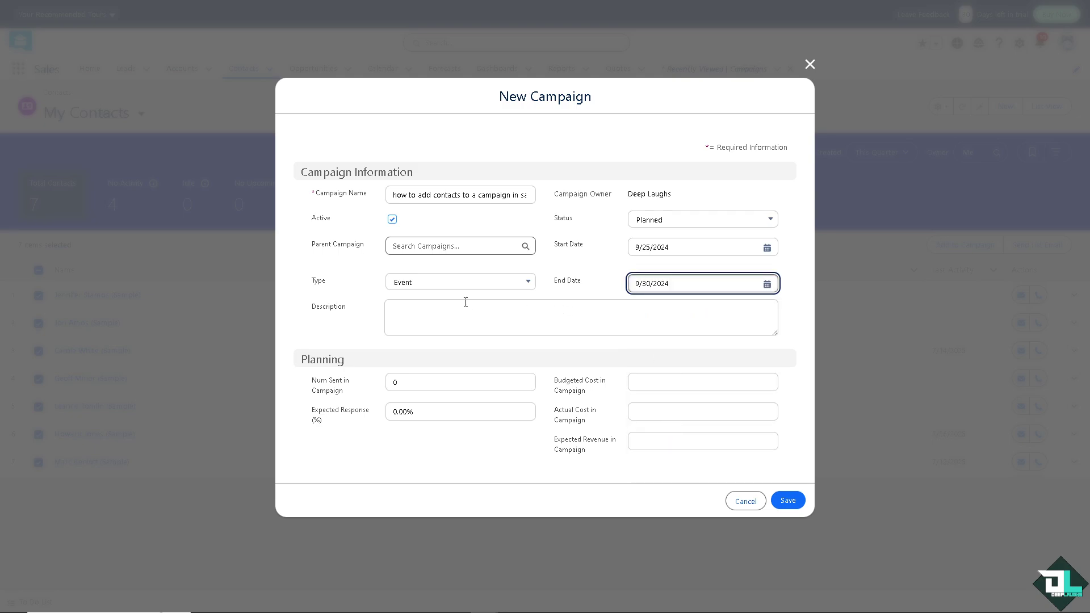
pyautogui.click(450, 318)
pyautogui.write('how to add contacts to a campaign in salesforce')
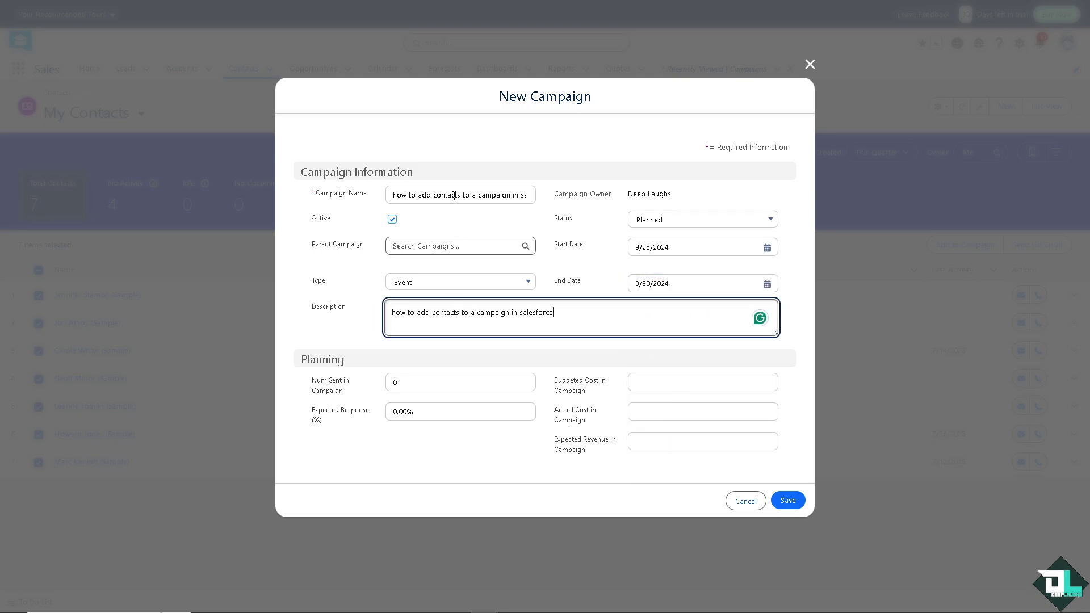
pyautogui.click(453, 196)
pyautogui.hotkey('ctrl', 'a')
pyautogui.write('Deep ')
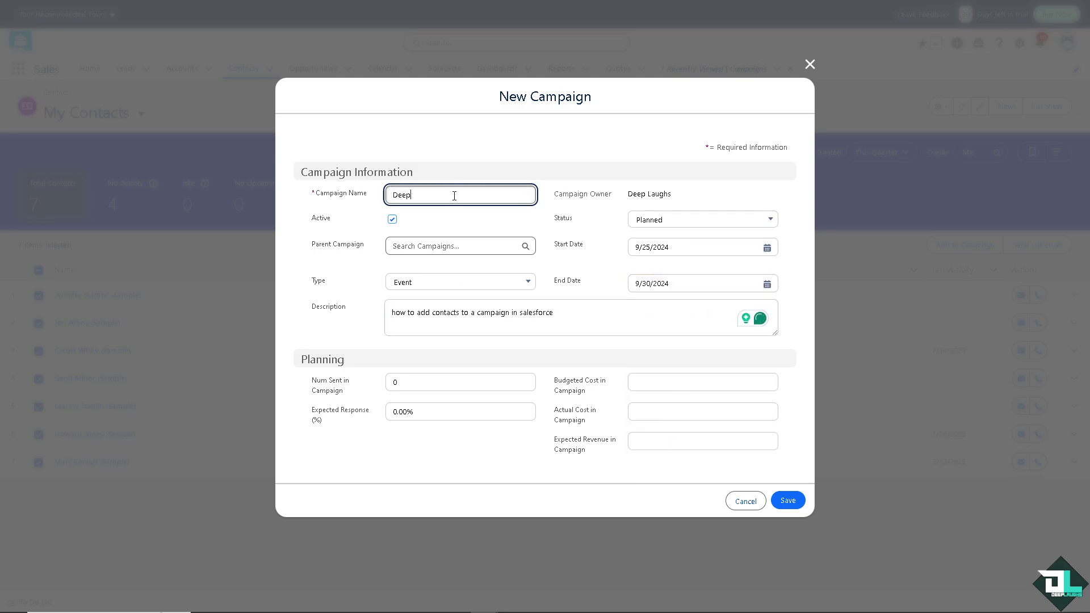
pyautogui.write('Laughs')
pyautogui.write(' Campai')
pyautogui.write('gn')
# - Enter 69 sent, 69% expected response, ₱69 budgeted and actual cost, ₱696,969 expected revenue
pyautogui.click(642, 382)
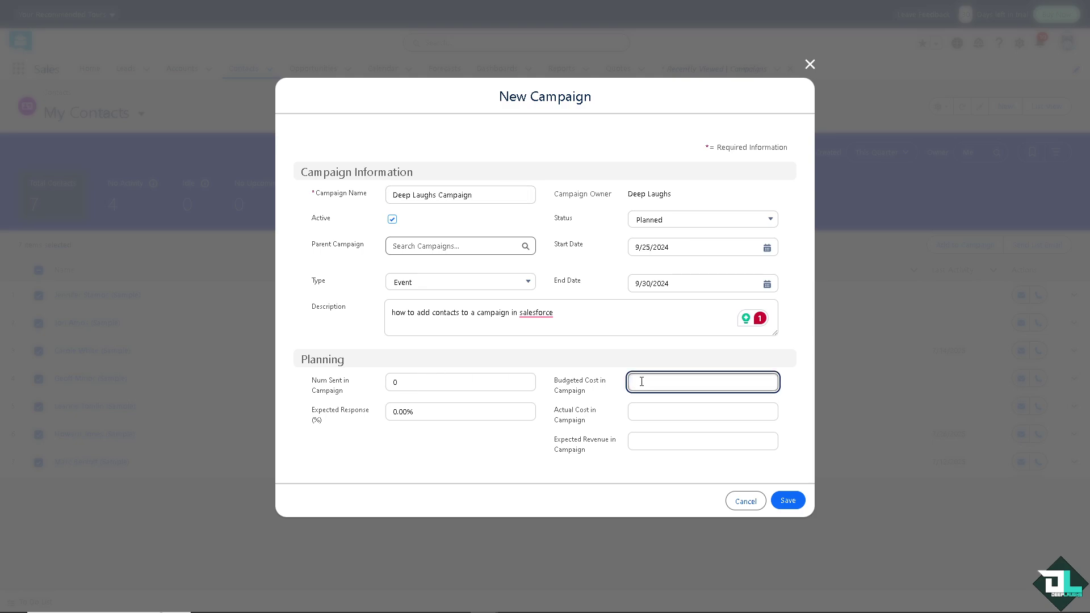
pyautogui.write('69')
pyautogui.click(394, 383)
pyautogui.press('BackSpace')
pyautogui.write('69')
pyautogui.click(485, 419)
pyautogui.press('BackSpace')
pyautogui.write('69')
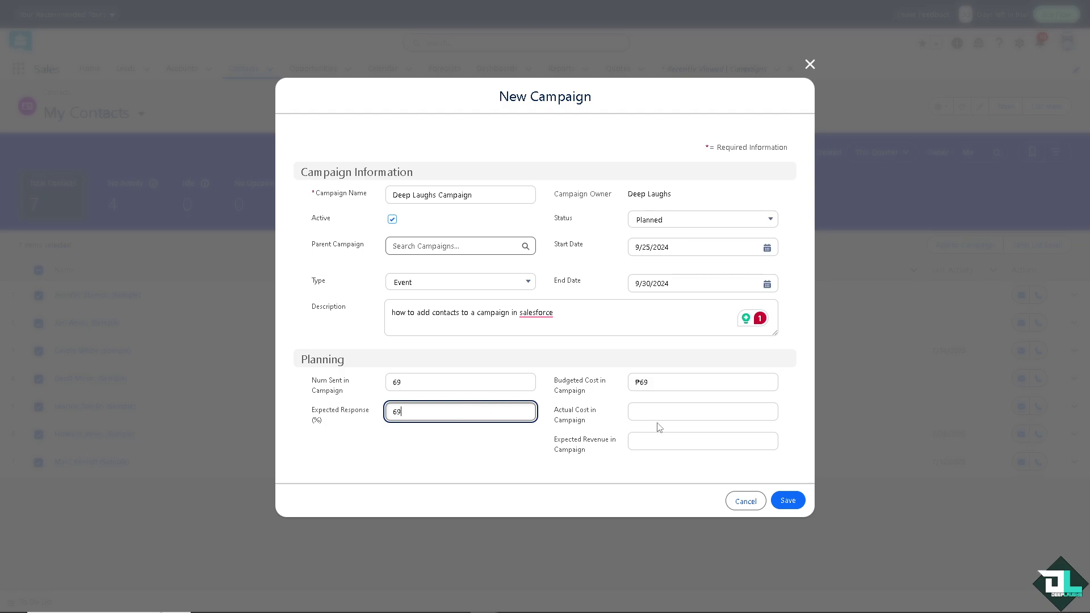
pyautogui.click(665, 411)
pyautogui.write('69')
pyautogui.click(667, 438)
pyautogui.write('69')
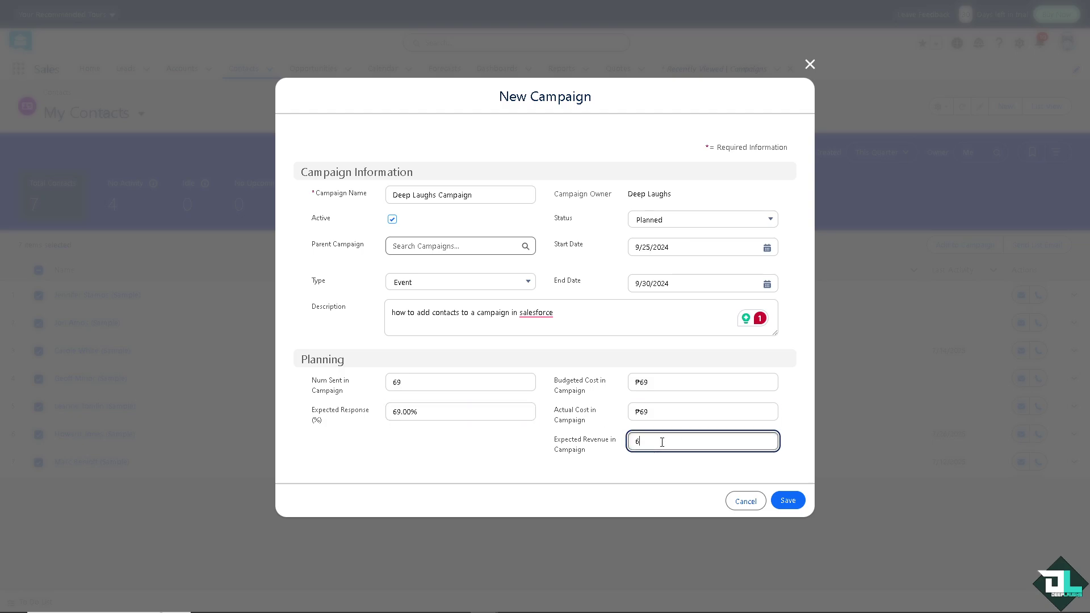
pyautogui.write('6969')
# - Save Deep Laughs Campaign and submit the seven contacts as members with Sent status
pyautogui.click(781, 506)
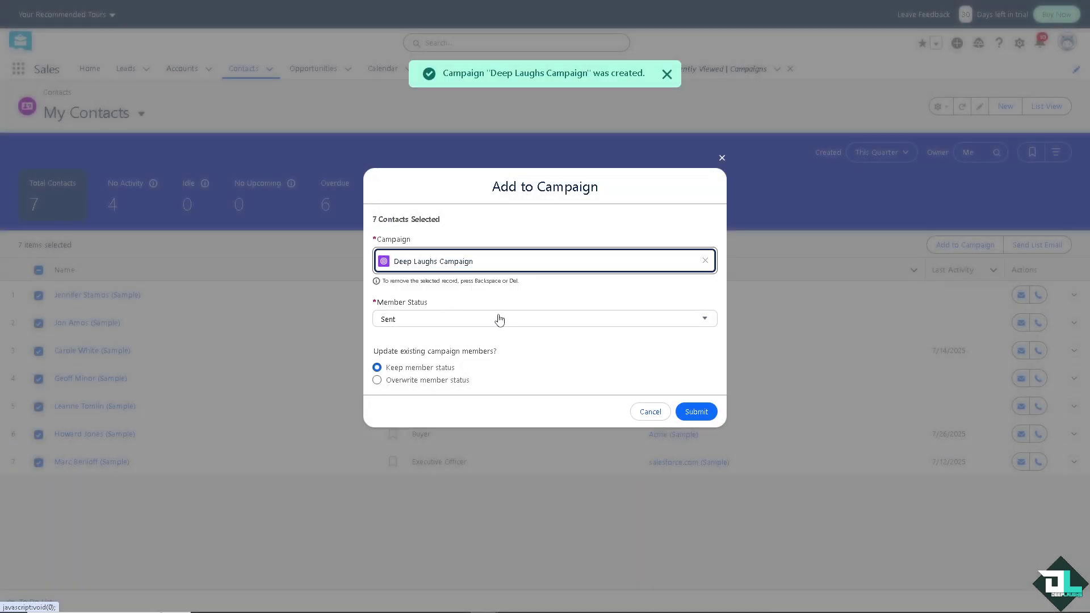
pyautogui.click(700, 414)
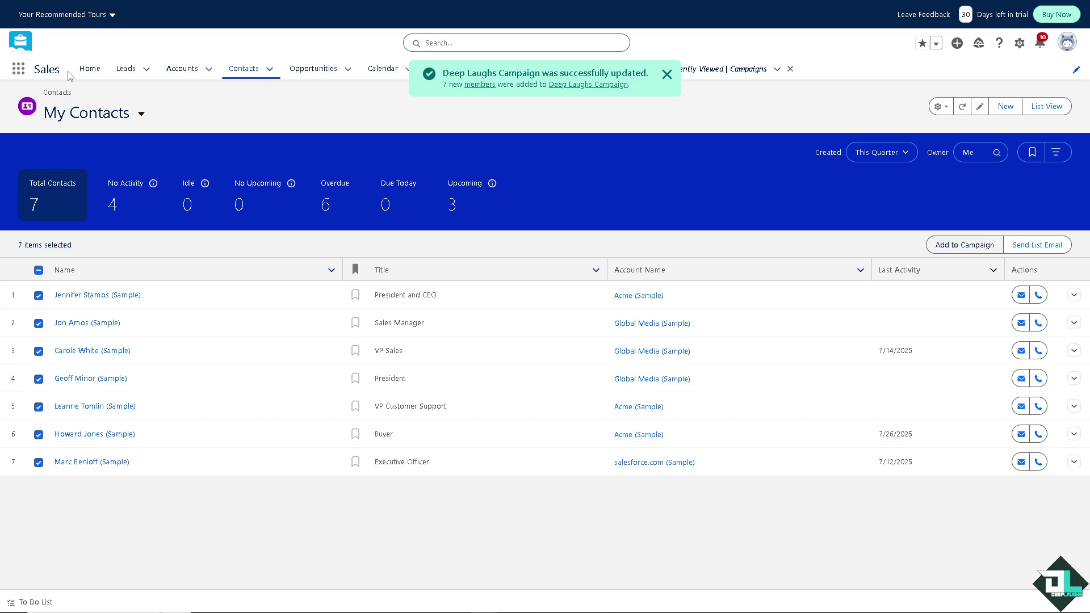
# - From the Campaigns list, create the Adding Contacts campaign described as how to add contacts to a campaign
pyautogui.click(19, 69)
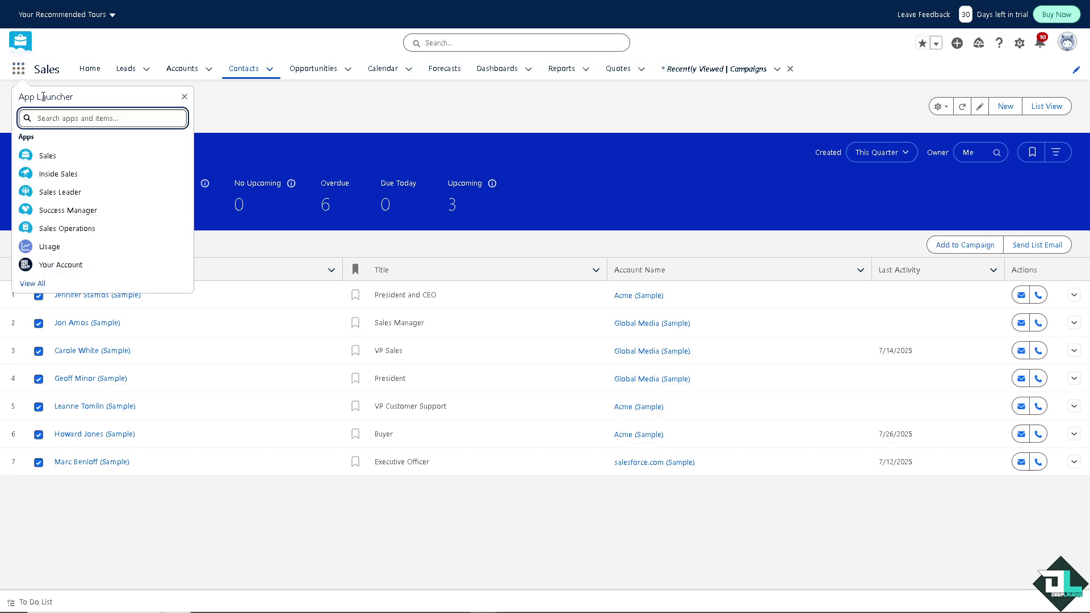
pyautogui.write('Campaigns')
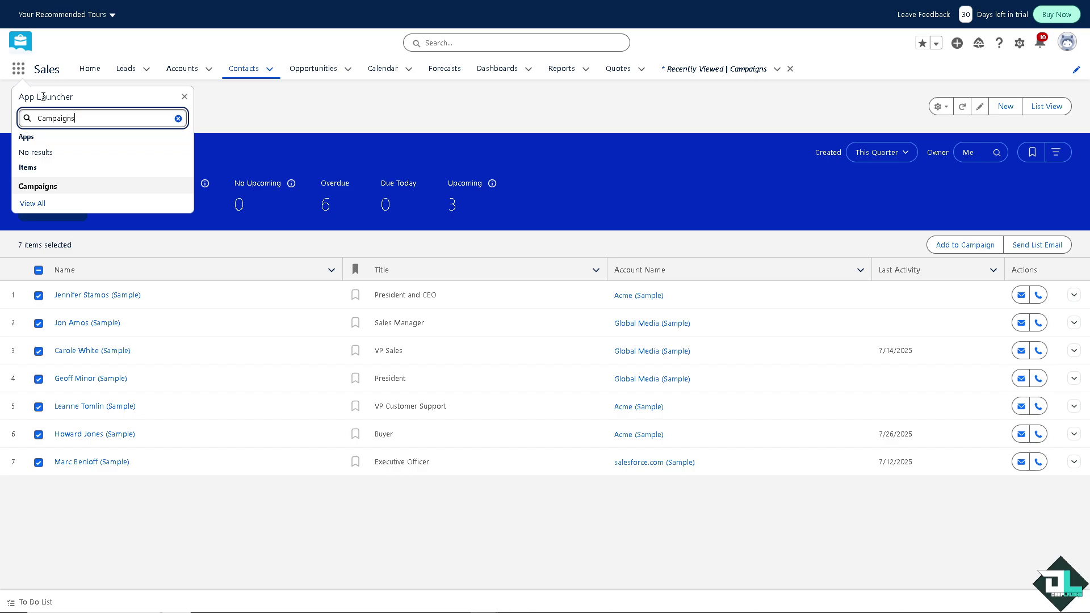
pyautogui.press('Return')
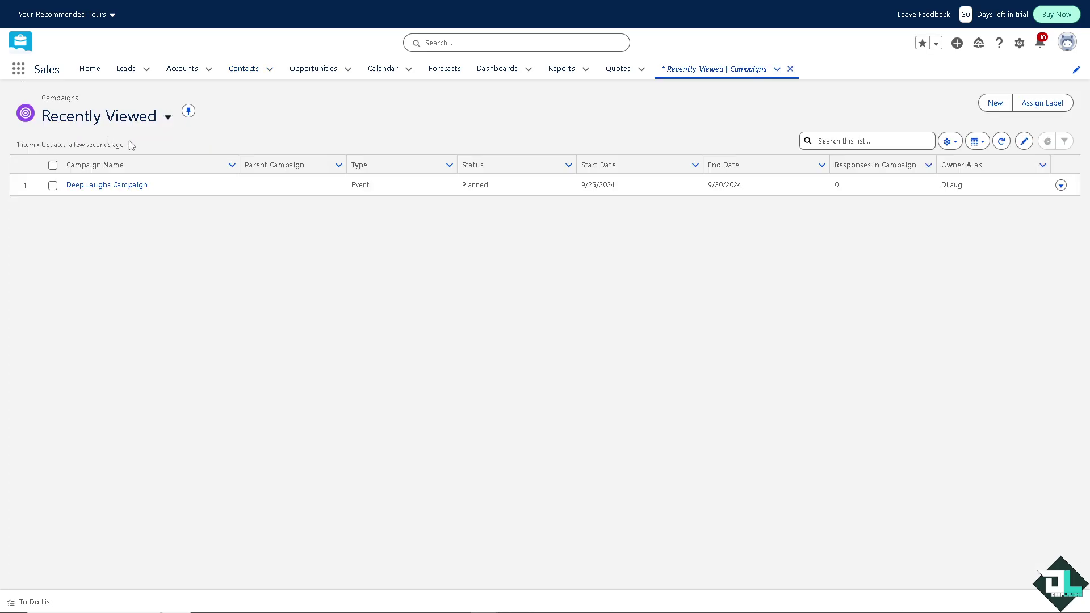
pyautogui.click(994, 103)
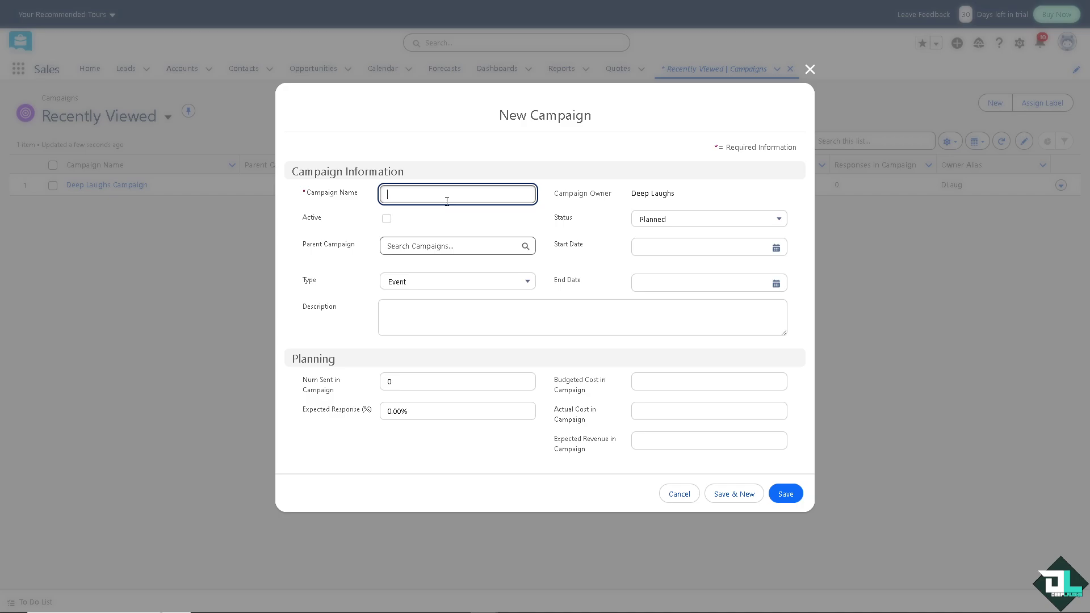
pyautogui.write('Adding Co')
pyautogui.click(452, 311)
pyautogui.write('how to add contacts to a campaign in salesforce')
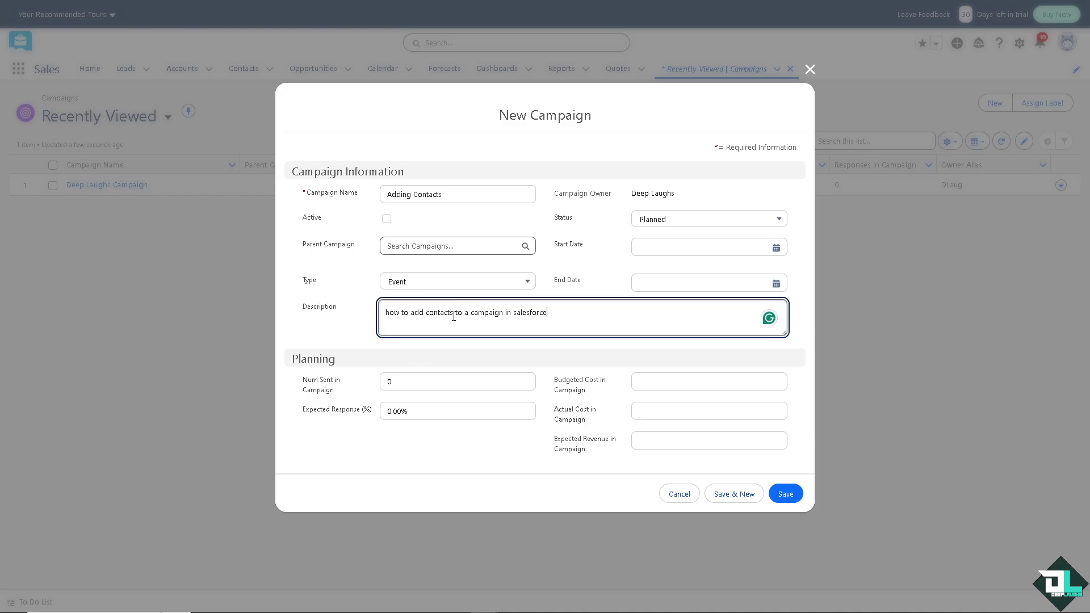
pyautogui.click(784, 491)
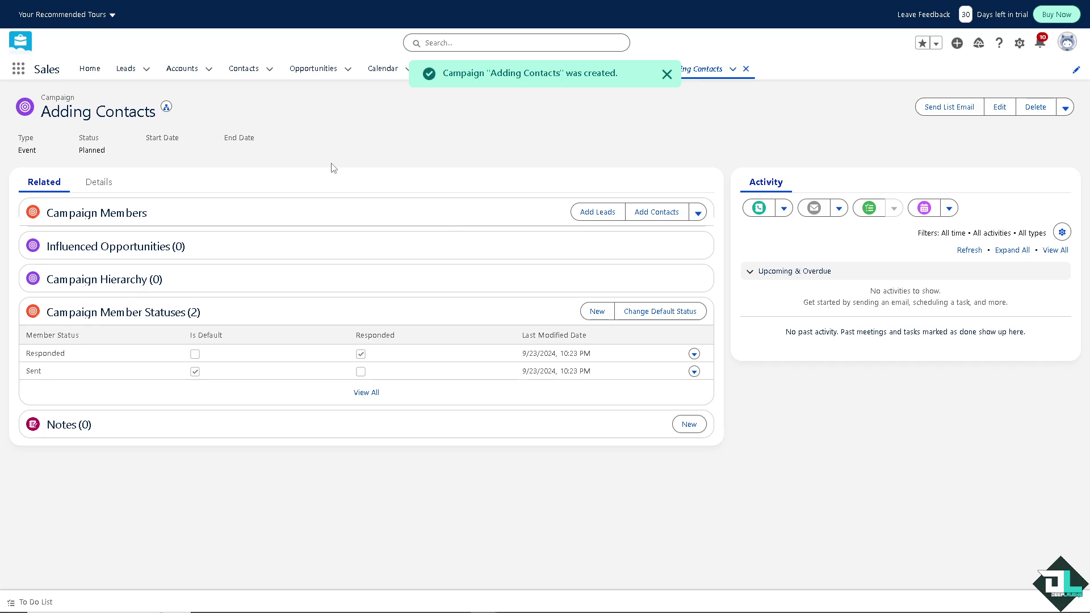
pyautogui.click(661, 220)
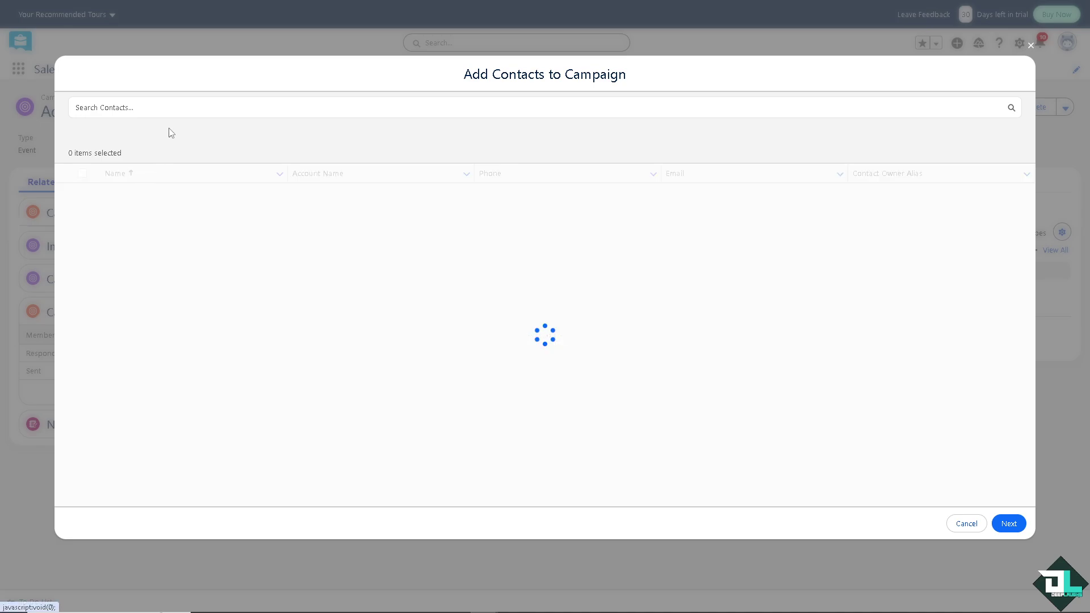
pyautogui.click(173, 107)
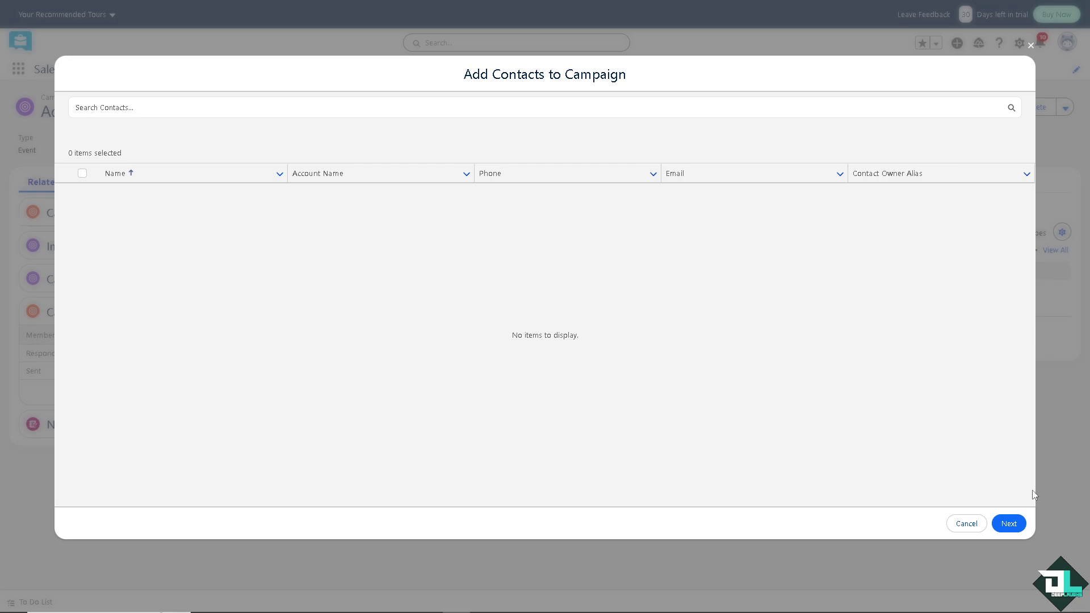
pyautogui.click(1008, 524)
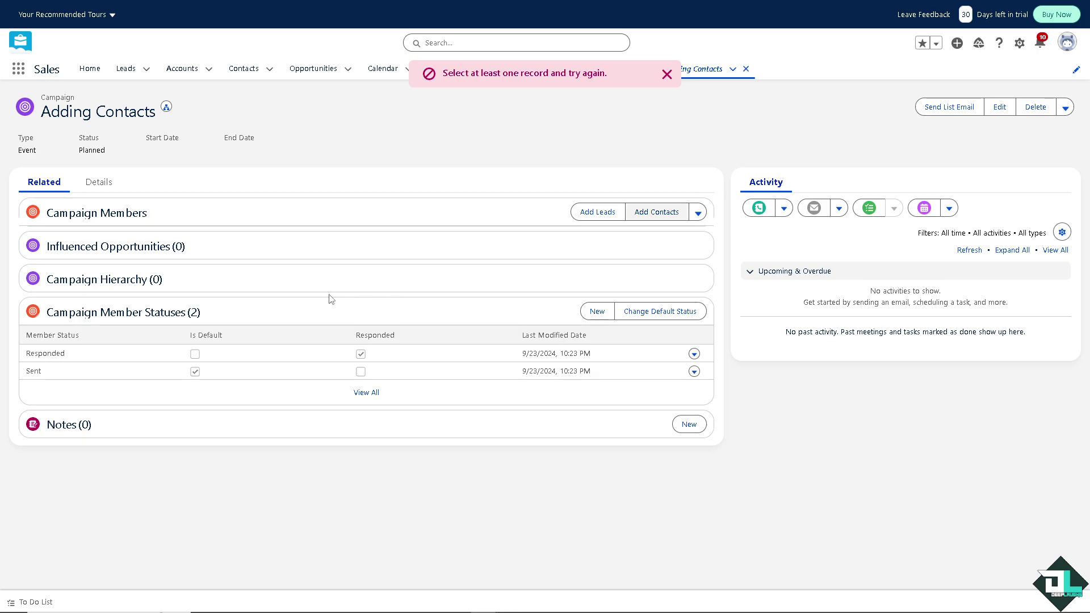